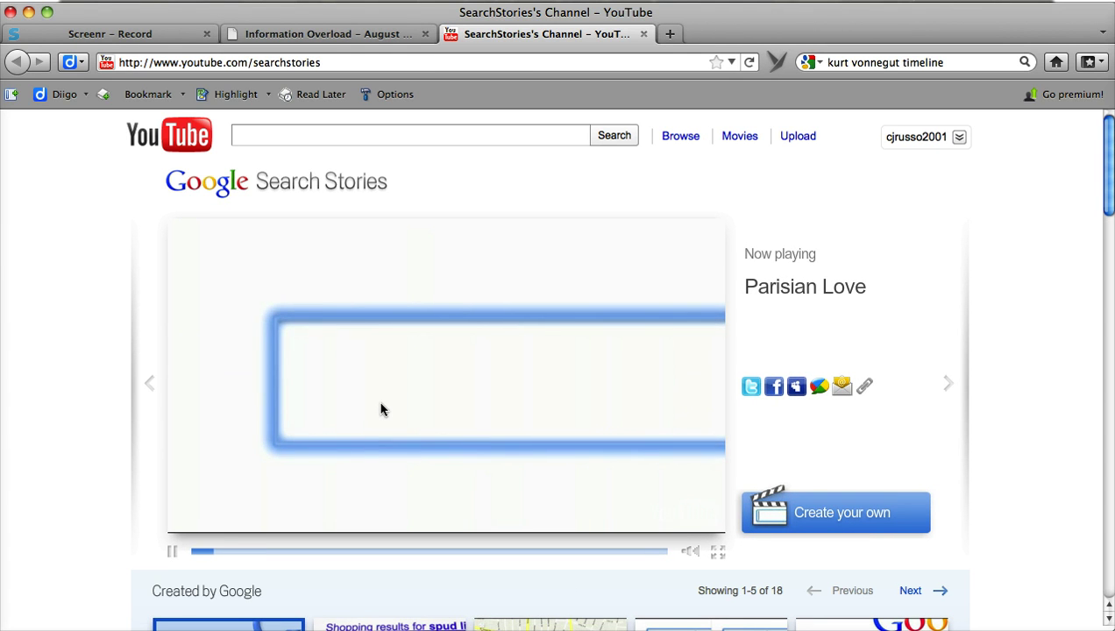
- Start a custom search story with 'Kurt Vonnegut' as the first two searches
{"action": "left_click", "coordinate": [816, 518]}
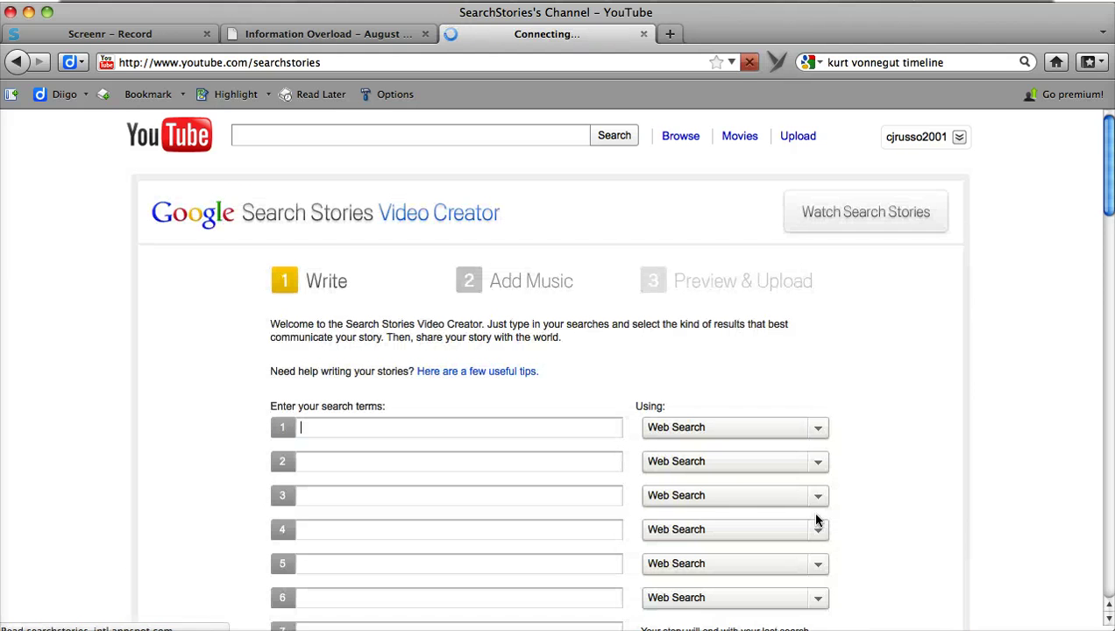
{"action": "left_click_drag", "start_coordinate": [1106, 197], "coordinate": [1107, 215]}
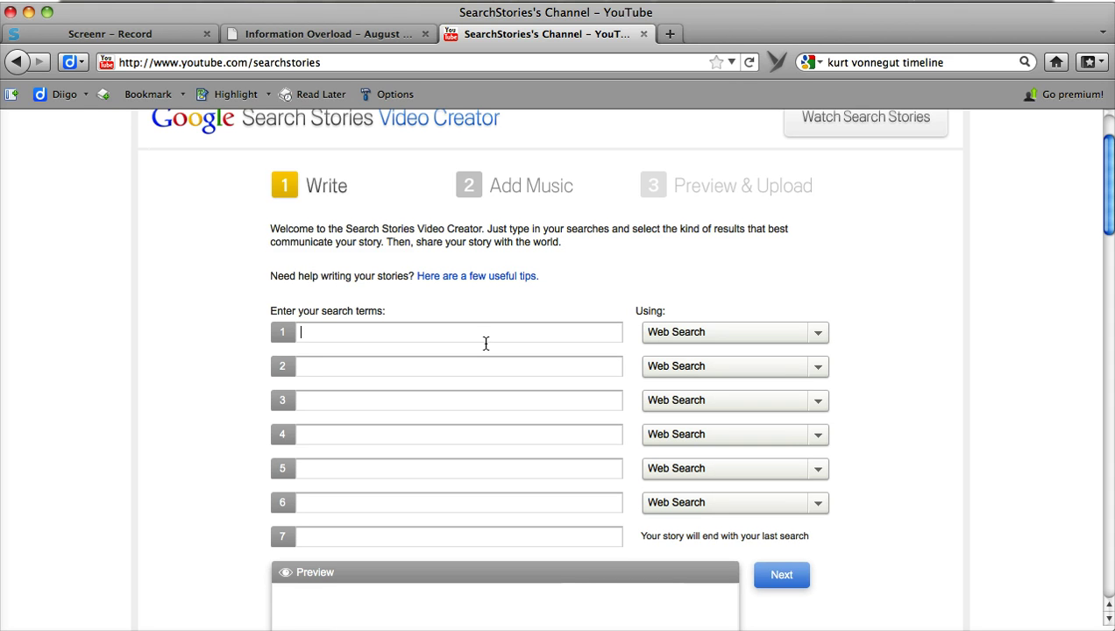
{"action": "type", "text": "Kurt Vonnegut"}
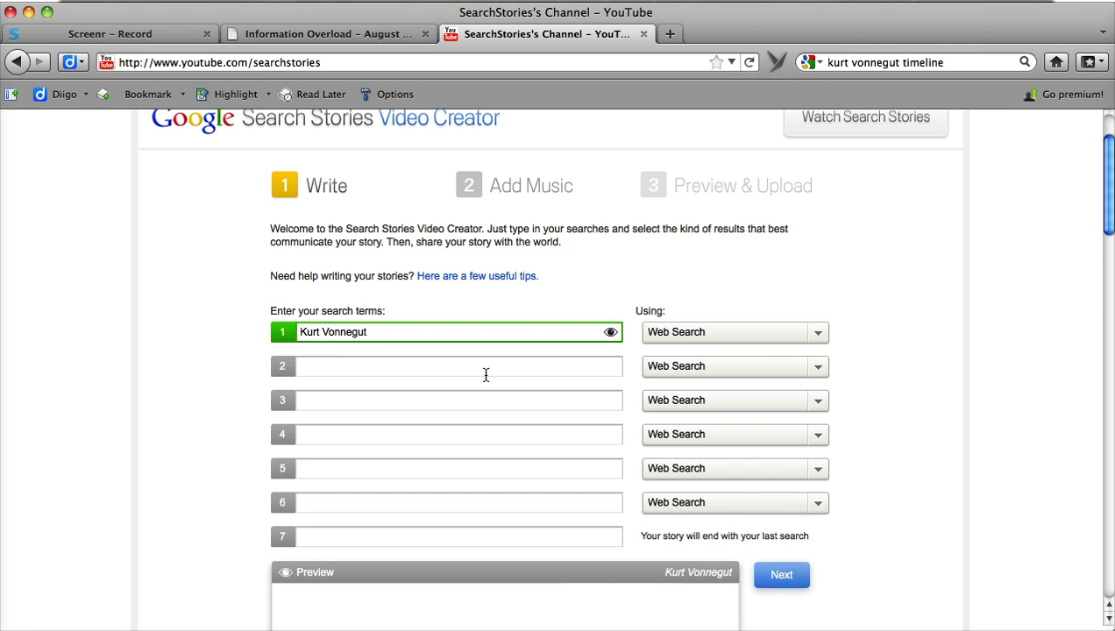
{"action": "type", "text": "Kurt Vonnegut"}
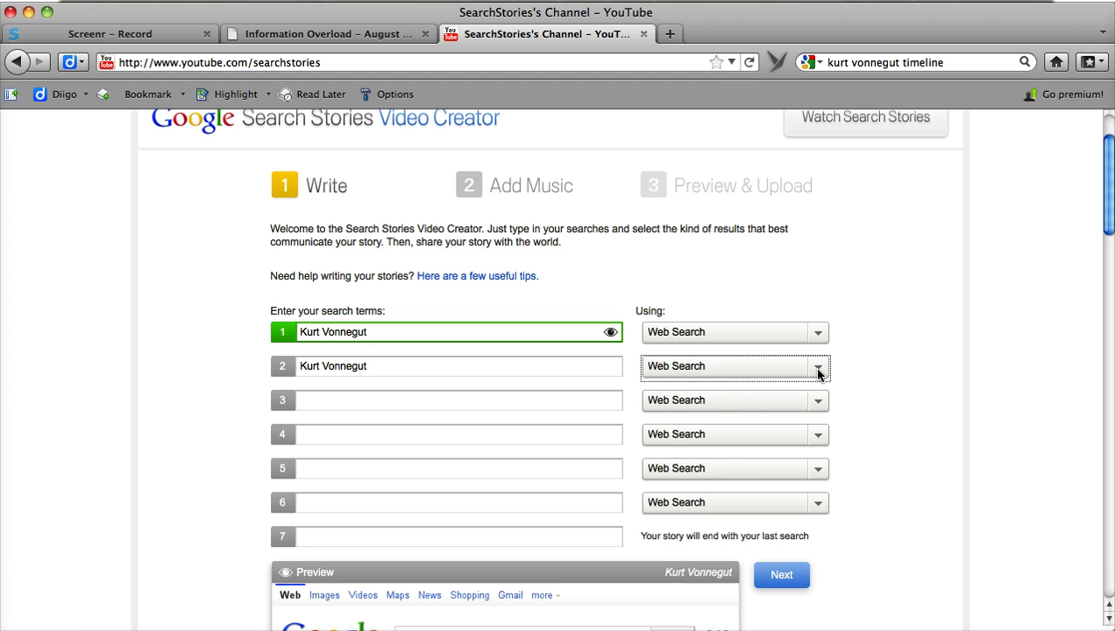
- Make the second search an Images search and preview the first search's web results
{"action": "left_click", "coordinate": [818, 367]}
{"action": "left_click", "coordinate": [769, 410]}
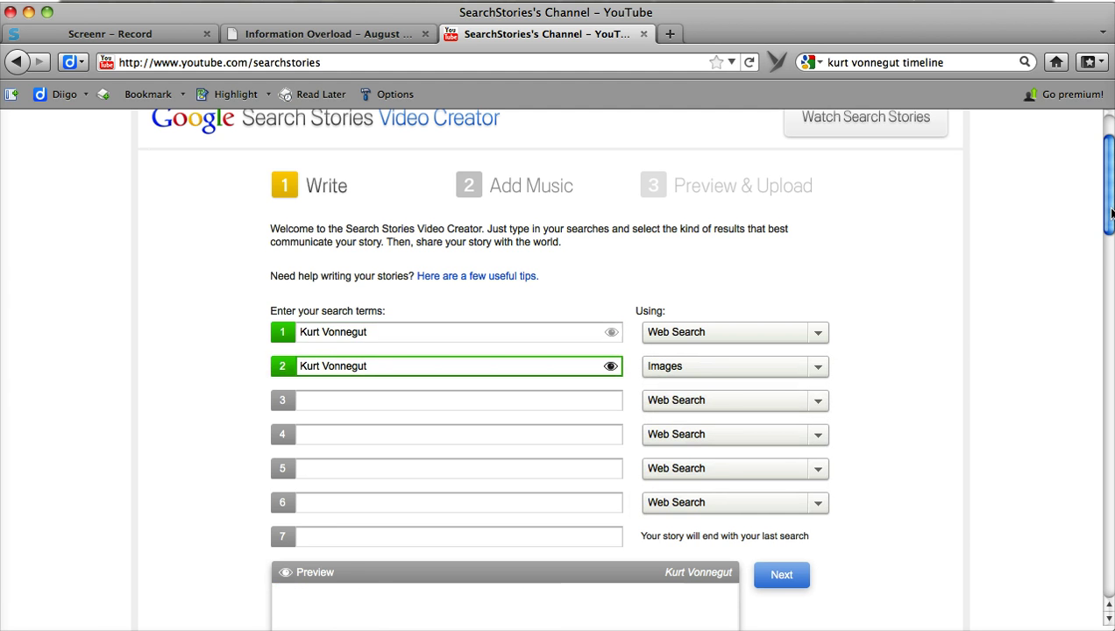
{"action": "left_click_drag", "start_coordinate": [1110, 213], "coordinate": [1110, 249]}
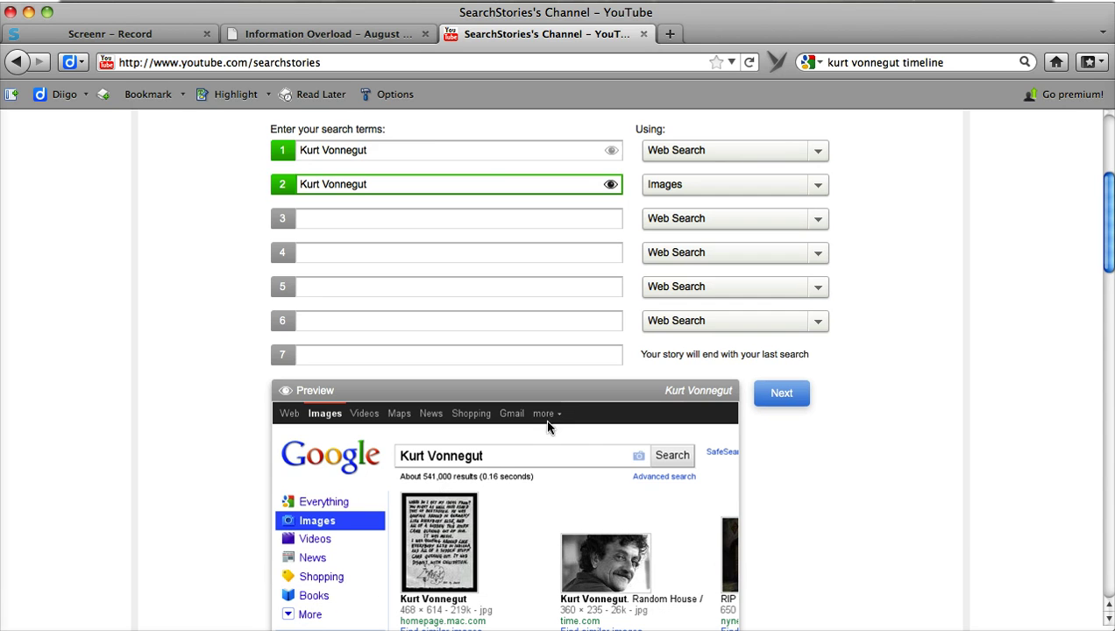
{"action": "left_click", "coordinate": [433, 154]}
{"action": "left_click", "coordinate": [613, 151]}
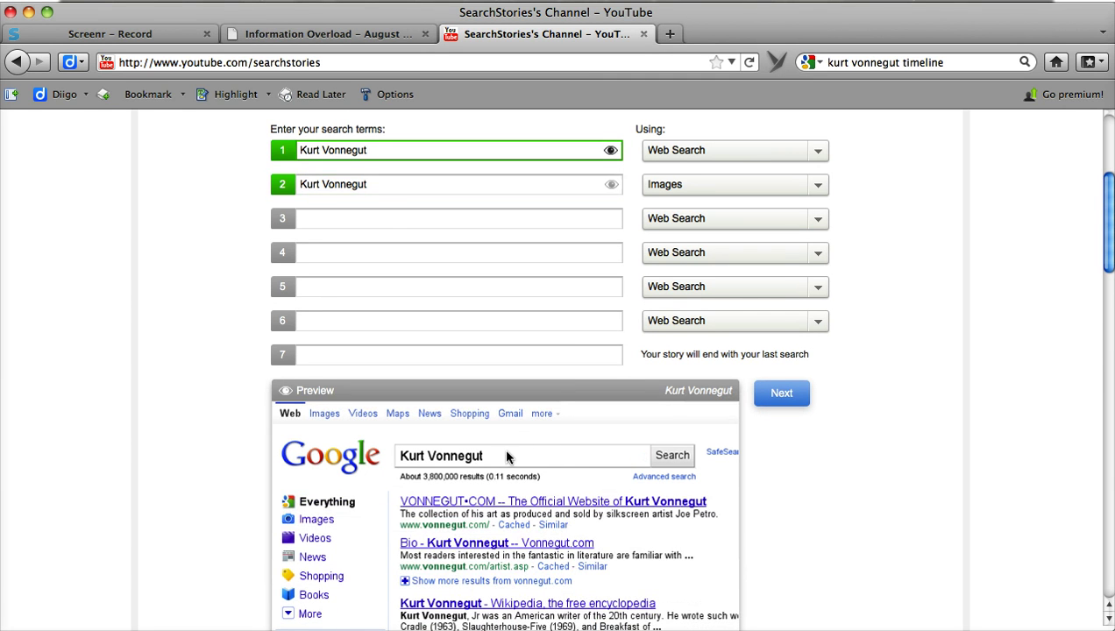
- Enter '"palm sunday' as search three and make it a Books search
{"action": "left_click", "coordinate": [390, 217]}
{"action": "type", "text": "\"palm sunday"}
{"action": "left_click", "coordinate": [818, 224]}
{"action": "left_click", "coordinate": [818, 223]}
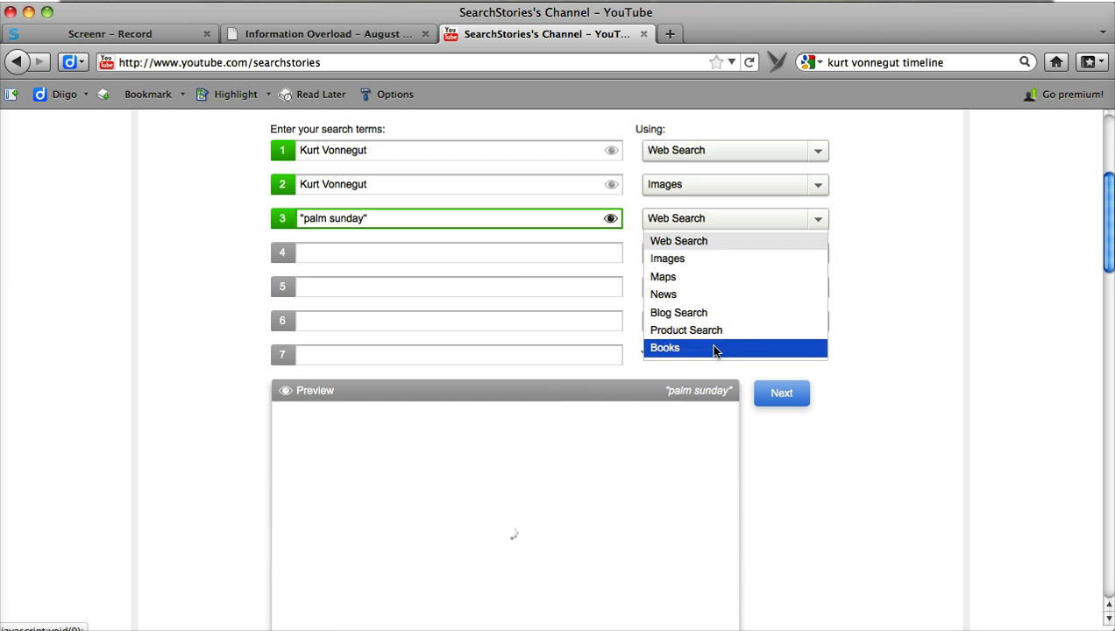
{"action": "left_click", "coordinate": [713, 348]}
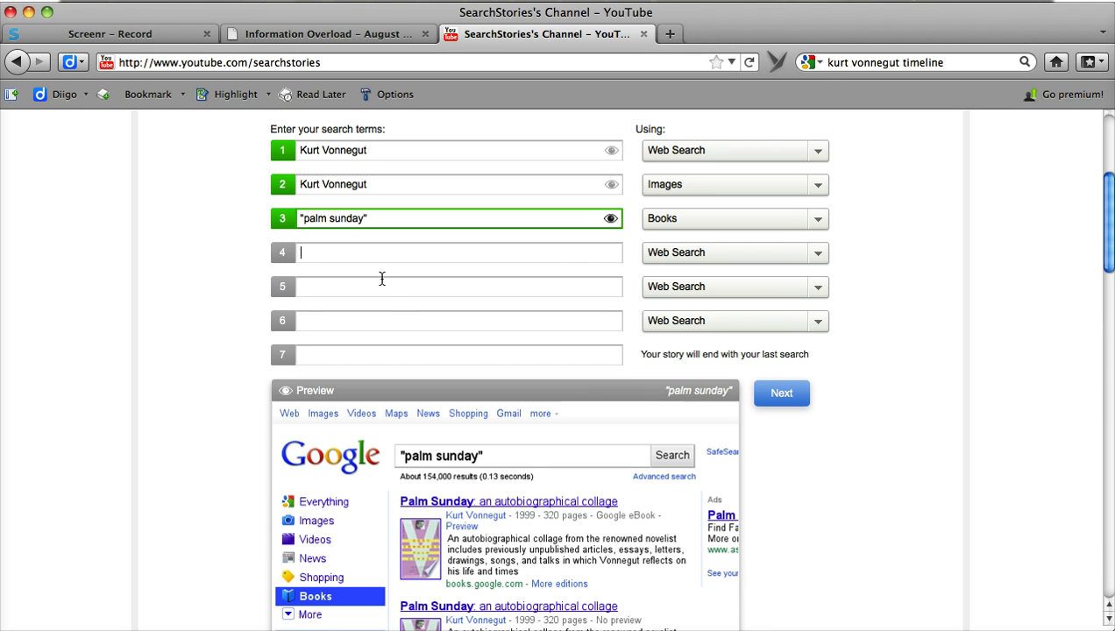
- Complete search four as '"palm sunday" "brown county"' and set it to Books
{"action": "type", "text": "palm sunday\" \"brown county\""}
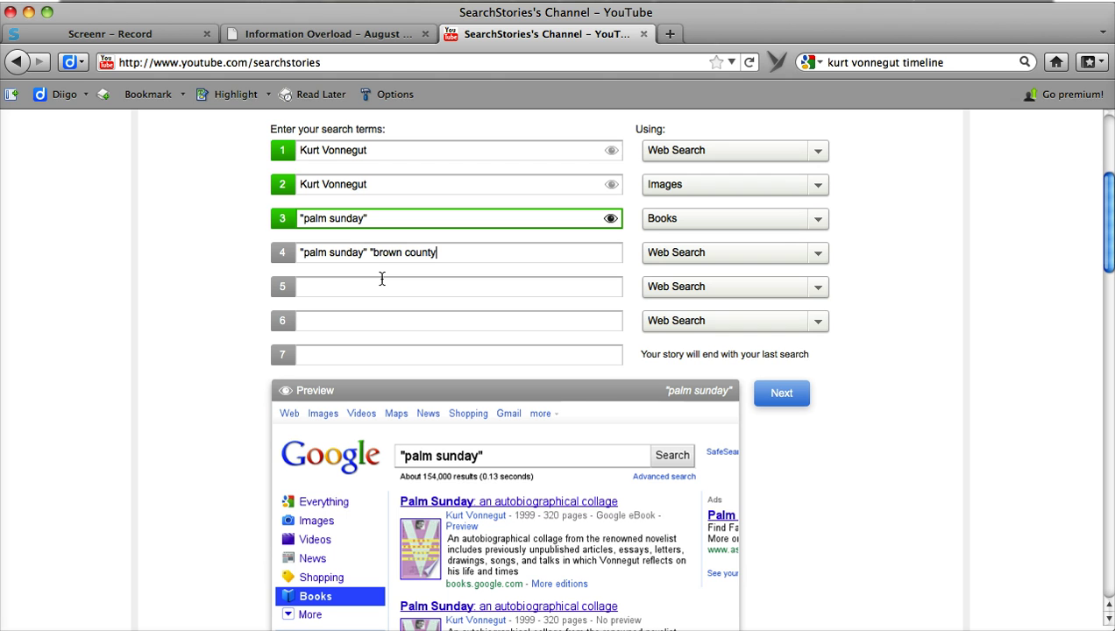
{"action": "left_click", "coordinate": [814, 253]}
{"action": "left_click", "coordinate": [730, 382]}
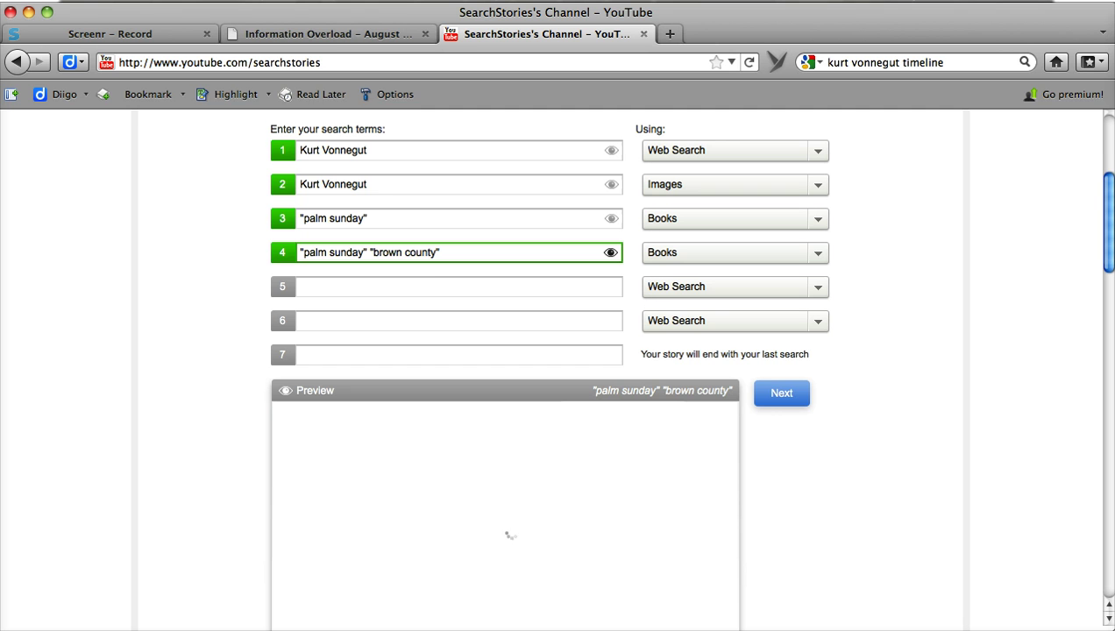
{"action": "scroll", "coordinate": [1108, 210], "scroll_direction": "down", "scroll_amount": 1}
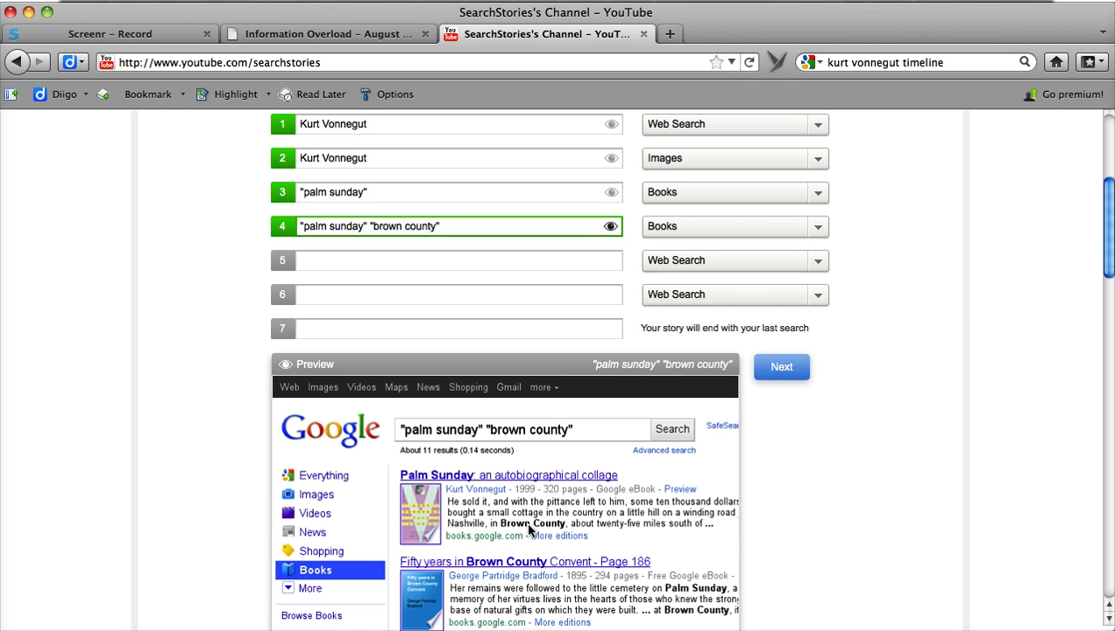
- Enter 'Nashville, in' as search five and set its type to Maps
{"action": "left_click", "coordinate": [409, 261]}
{"action": "type", "text": "Nashville, in"}
{"action": "left_click", "coordinate": [816, 263]}
{"action": "left_click", "coordinate": [799, 318]}
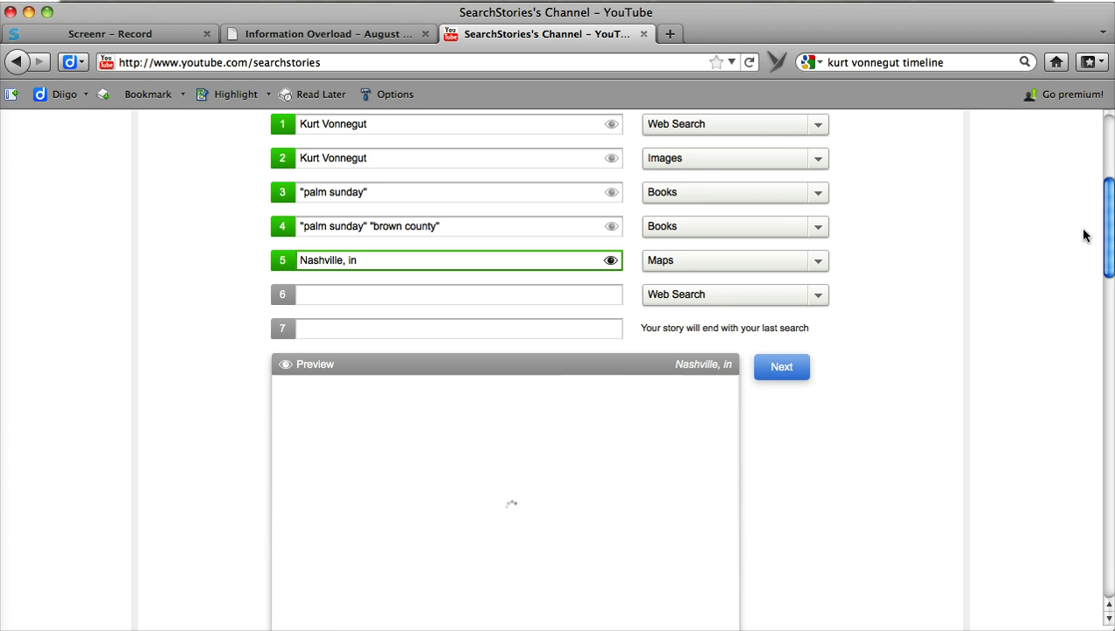
{"action": "left_click_drag", "start_coordinate": [1109, 237], "coordinate": [1109, 256]}
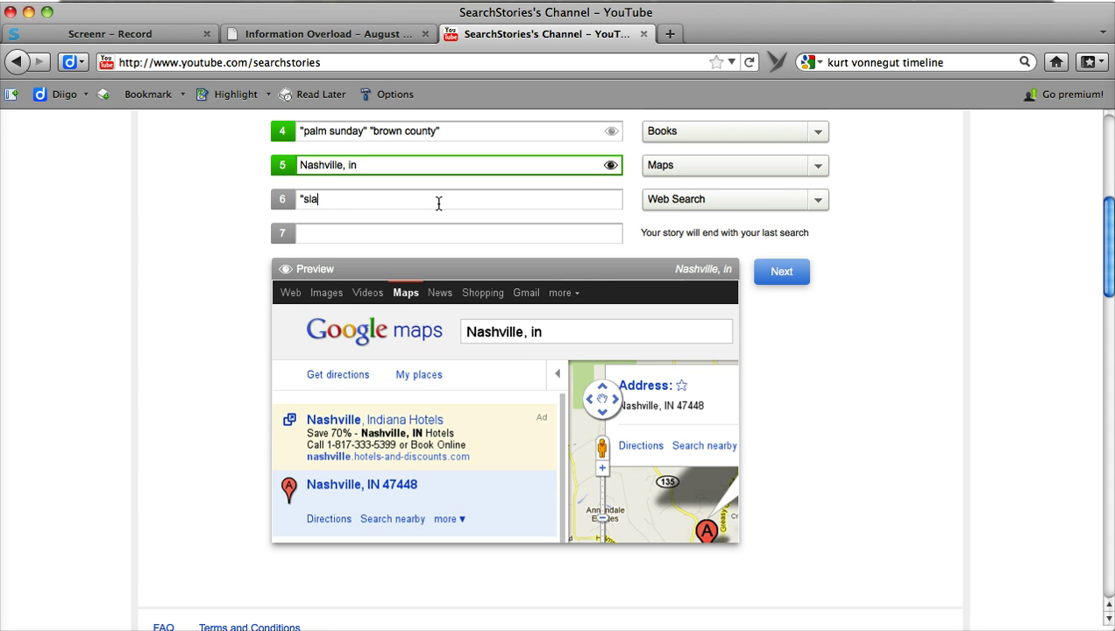
- Finish search six as Slaughterhouse Five "unstuck in time" and make it a Blog Search
{"action": "type", "text": "ughterhouse five"}
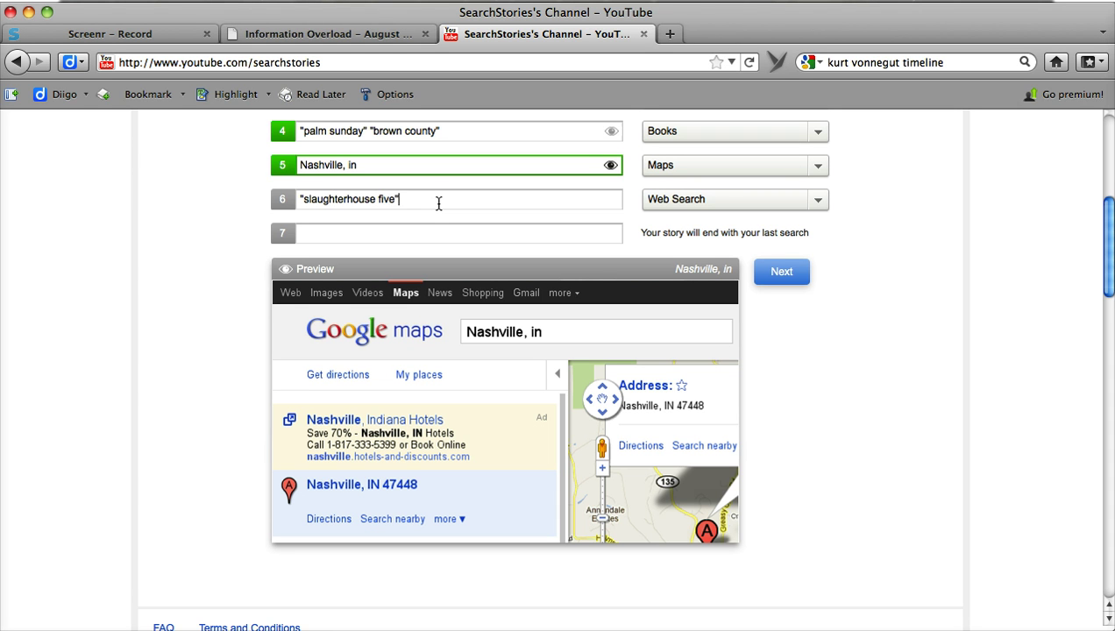
{"action": "type", "text": "\" \"unstuck in time\""}
{"action": "left_click", "coordinate": [821, 200]}
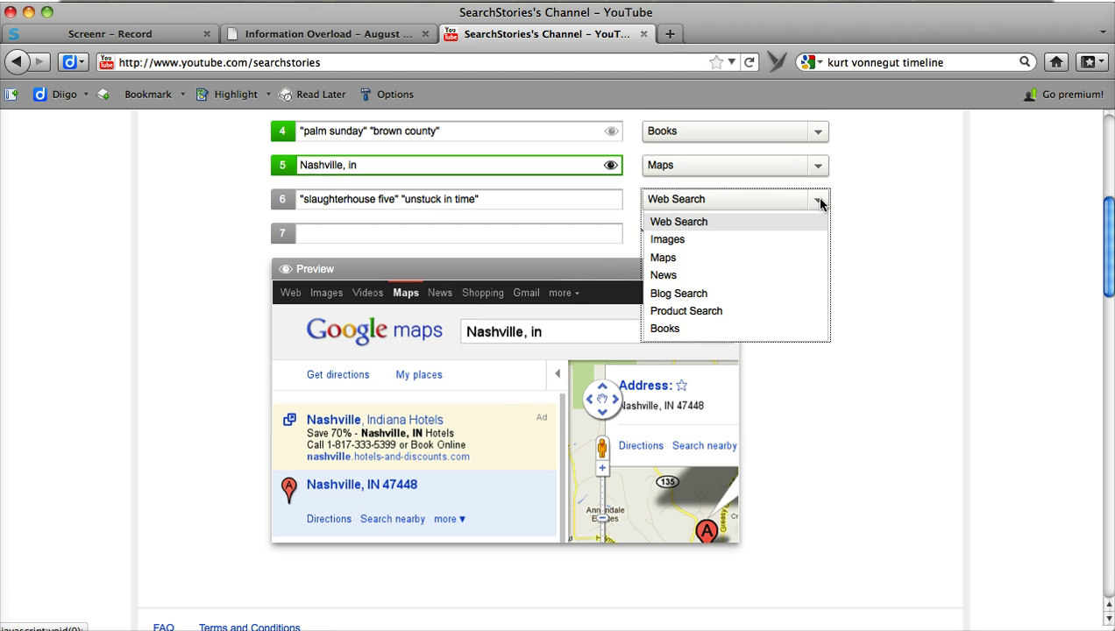
{"action": "left_click", "coordinate": [744, 295]}
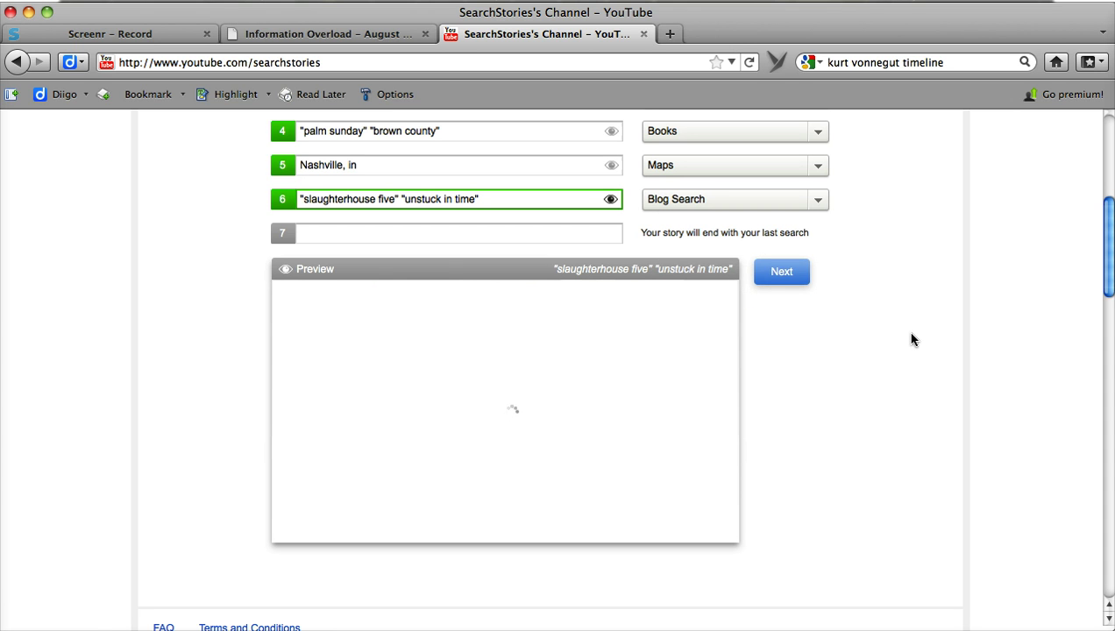
- Enter 'Tracking down the meaning of Kurt Vonnegut' as the seventh search
{"action": "left_click", "coordinate": [433, 241]}
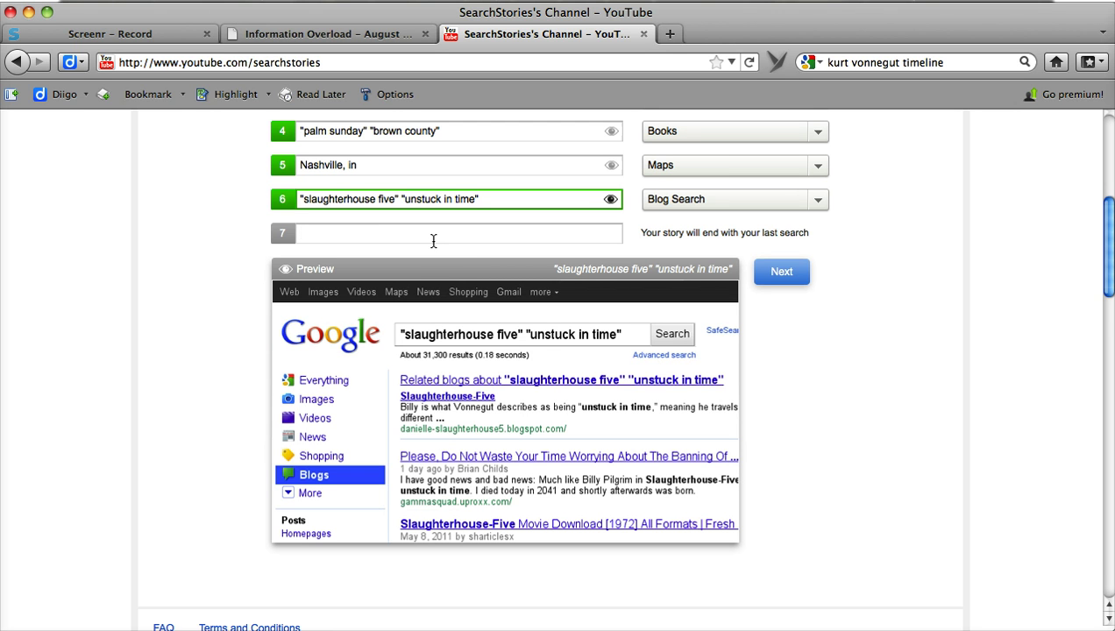
{"action": "type", "text": "Tracking down the meaning "}
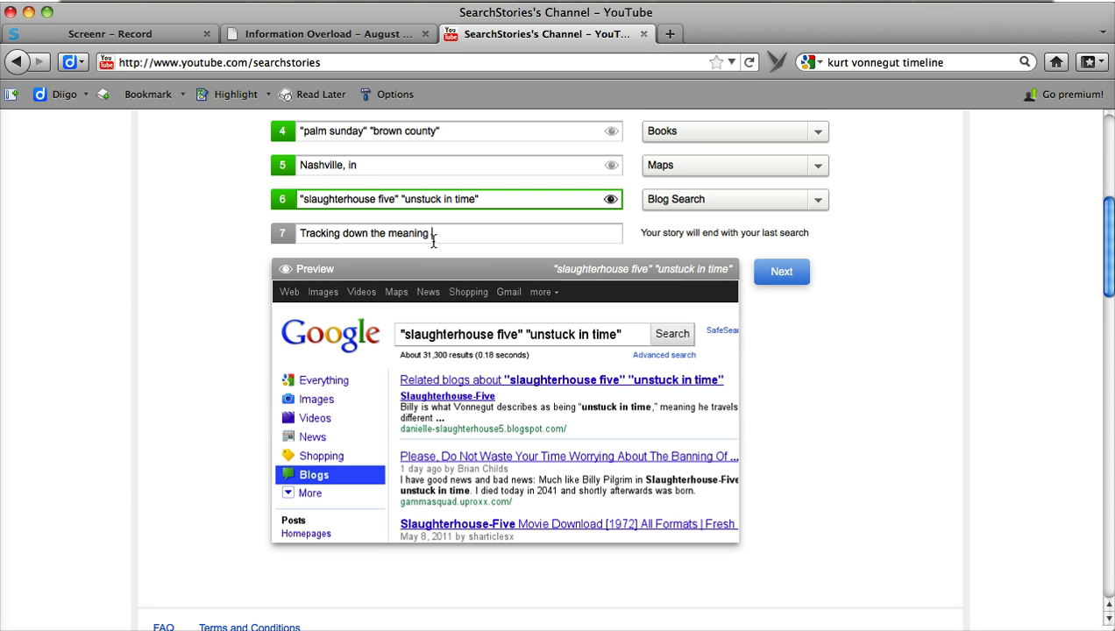
{"action": "type", "text": "of Kurt Vonnegut"}
{"action": "left_click_drag", "start_coordinate": [1105, 252], "coordinate": [1102, 112]}
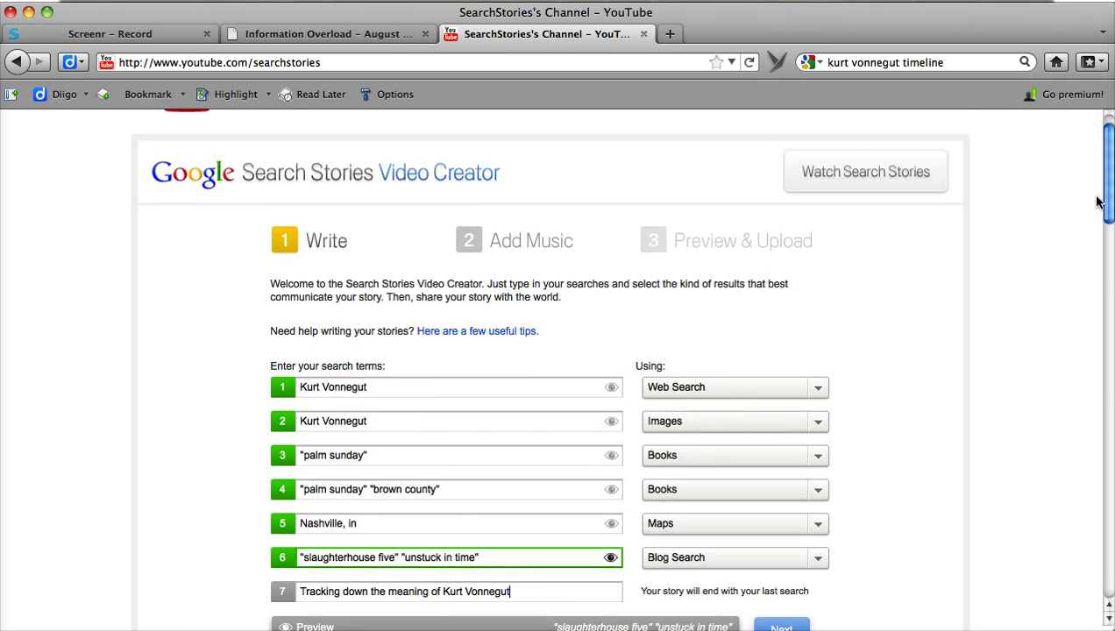
- Preview Drama tracks 2 and 1, choose Drama track 1, and generate the story
{"action": "left_click_drag", "start_coordinate": [1097, 204], "coordinate": [1097, 257]}
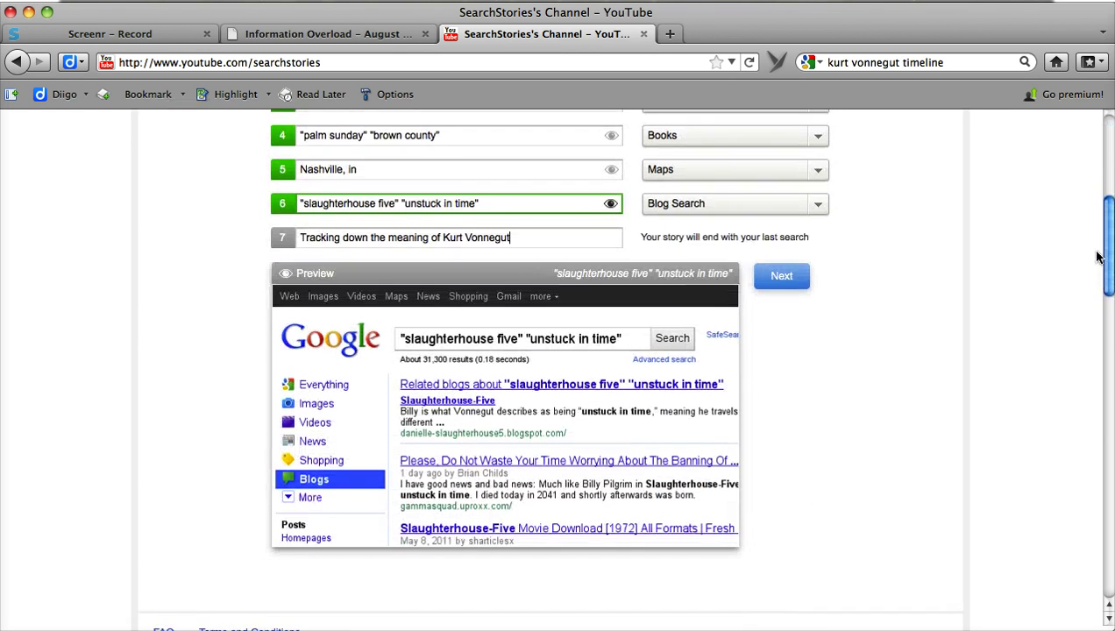
{"action": "left_click", "coordinate": [797, 285]}
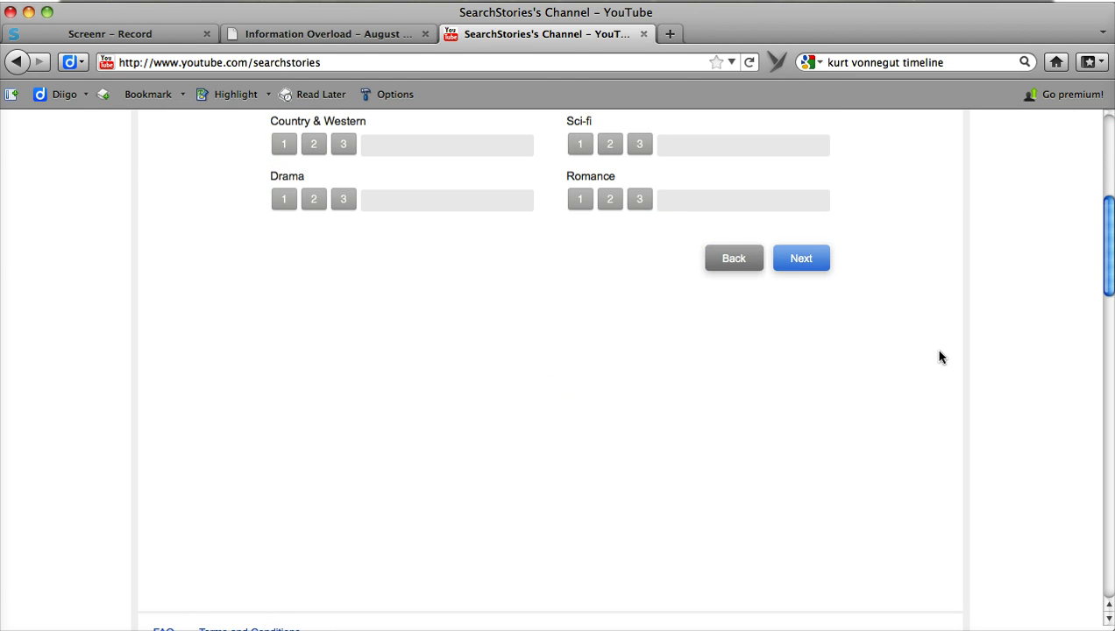
{"action": "left_click_drag", "start_coordinate": [1106, 274], "coordinate": [1105, 207]}
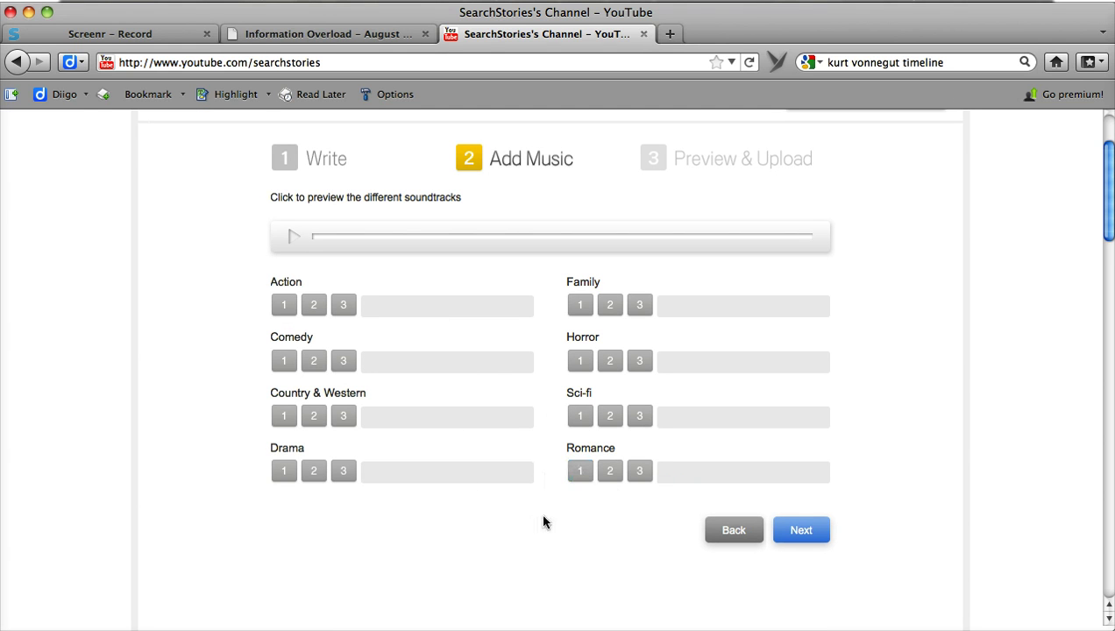
{"action": "left_click", "coordinate": [314, 474]}
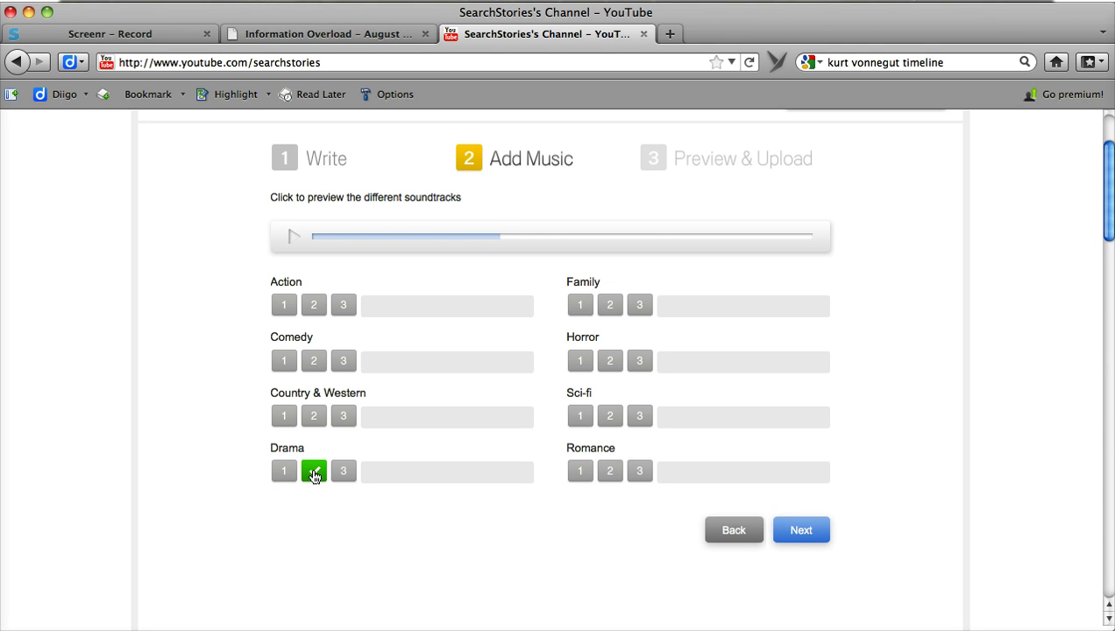
{"action": "key", "text": "XF86AudioRaiseVolume"}
{"action": "key", "text": "XF86AudioRaiseVolume"}
{"action": "key", "text": "XF86AudioRaiseVolume"}
{"action": "key", "text": "XF86AudioRaiseVolume"}
{"action": "key", "text": "XF86AudioRaiseVolume"}
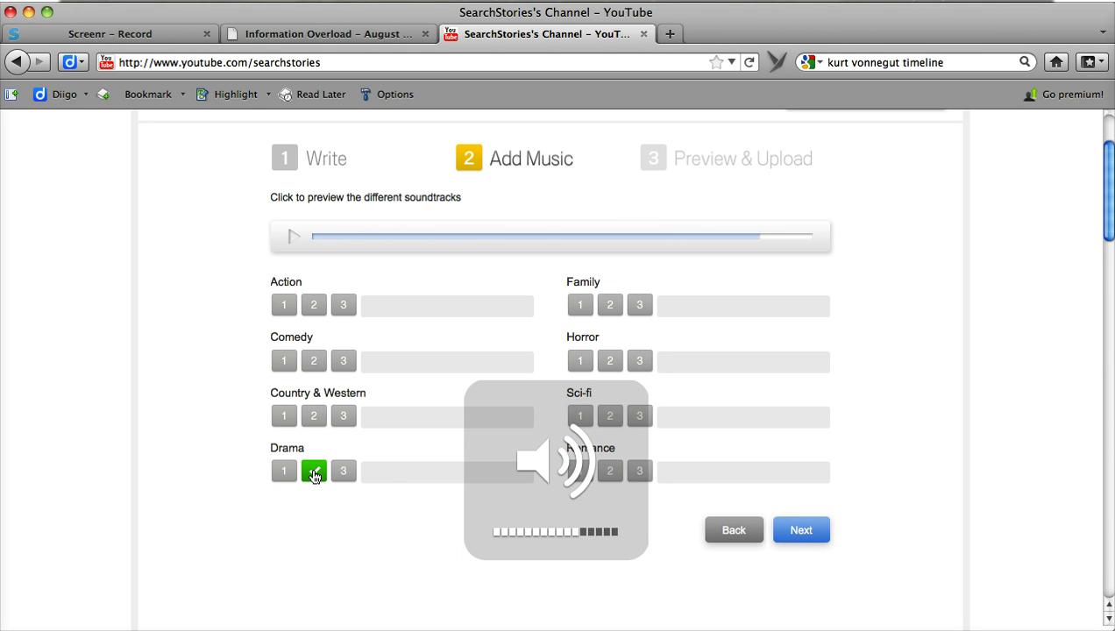
{"action": "left_click", "coordinate": [283, 471]}
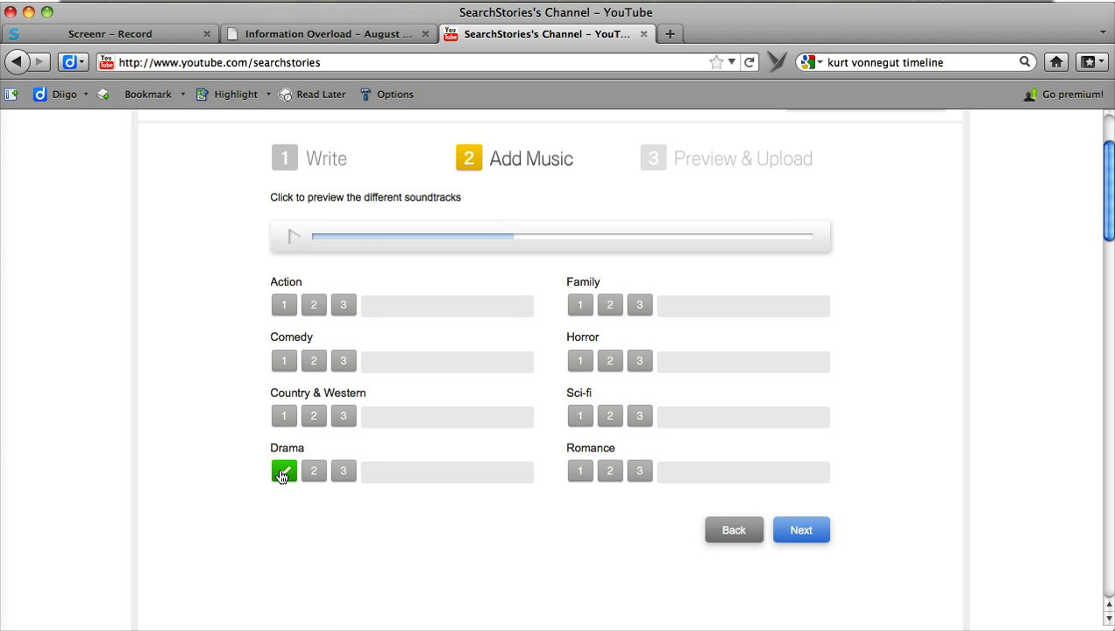
{"action": "left_click", "coordinate": [816, 531]}
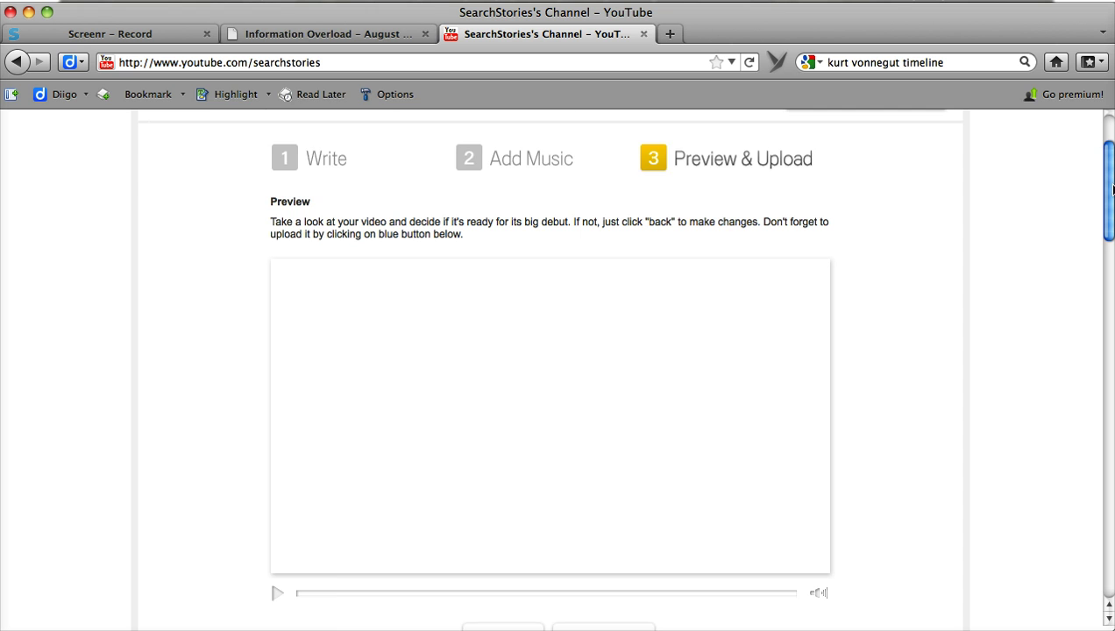
- Play the preview of the finished search story
{"action": "scroll", "coordinate": [1111, 188], "scroll_direction": "down", "scroll_amount": 2}
{"action": "left_click", "coordinate": [276, 541]}
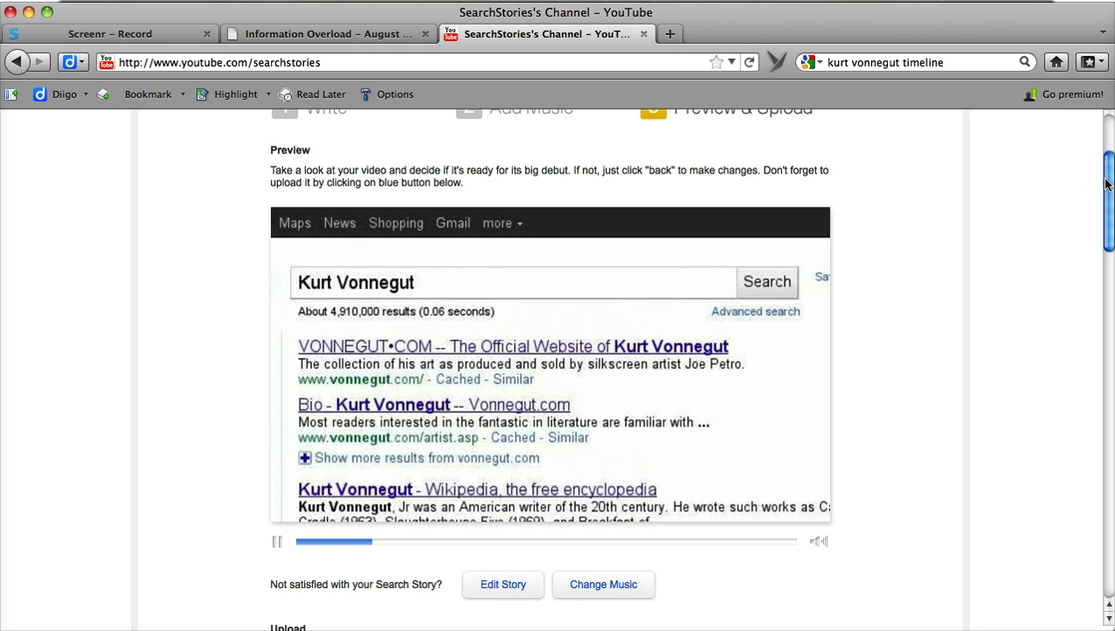
{"action": "left_click_drag", "start_coordinate": [1105, 183], "coordinate": [1109, 239]}
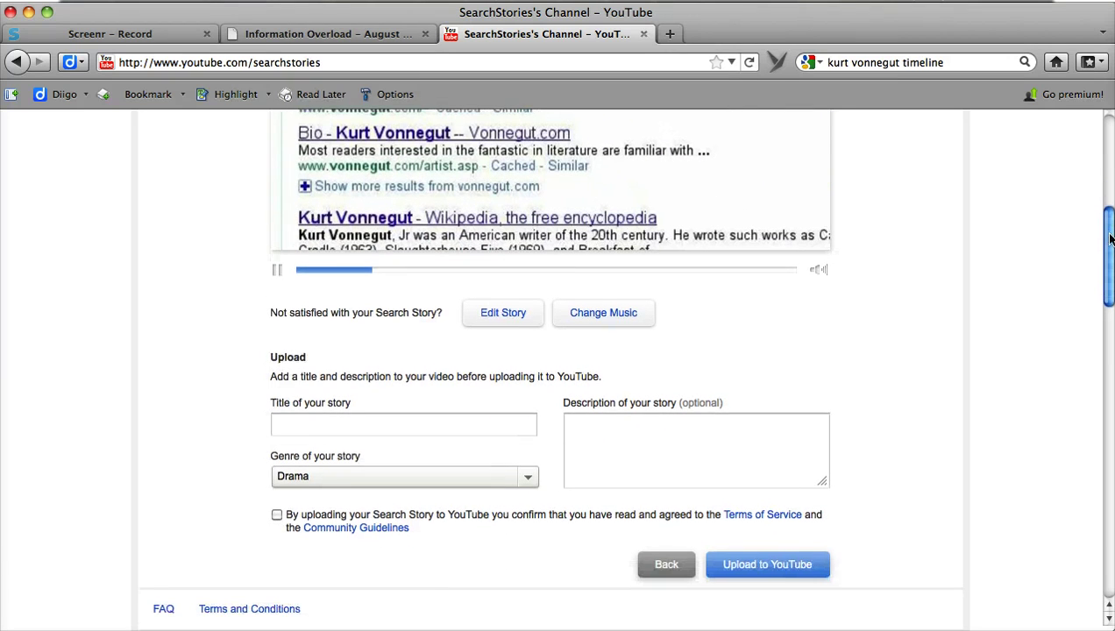
- Title the story 'Kurt Vonnegut Search Story', keep genre Drama, and accept the terms
{"action": "left_click", "coordinate": [451, 420]}
{"action": "type", "text": "Kurt Vonnegut Search Story"}
{"action": "left_click", "coordinate": [527, 478]}
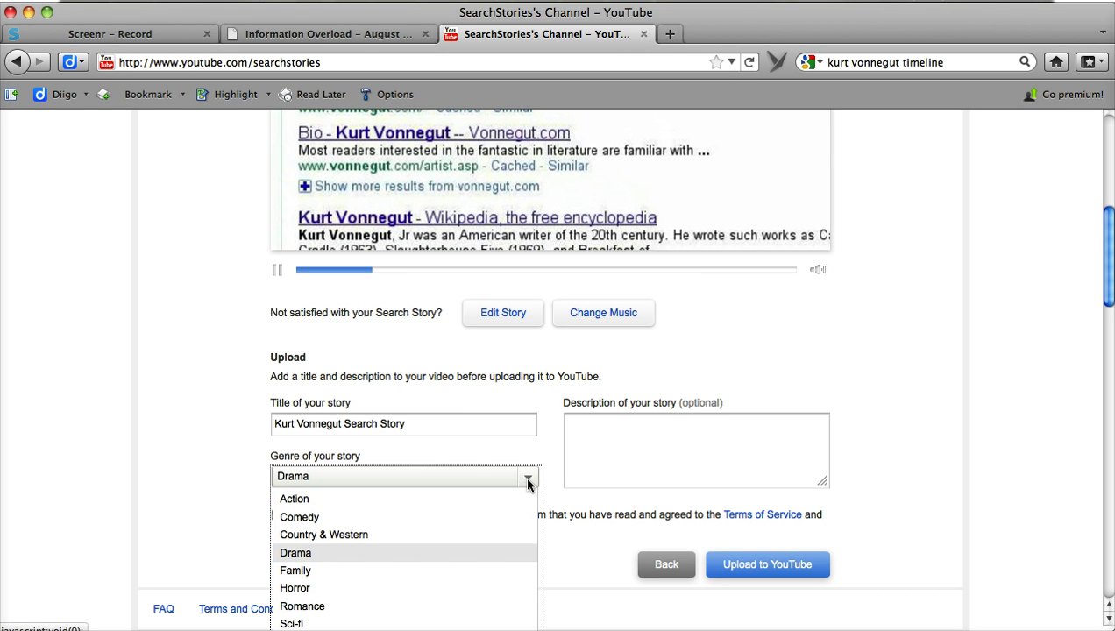
{"action": "left_click", "coordinate": [460, 552]}
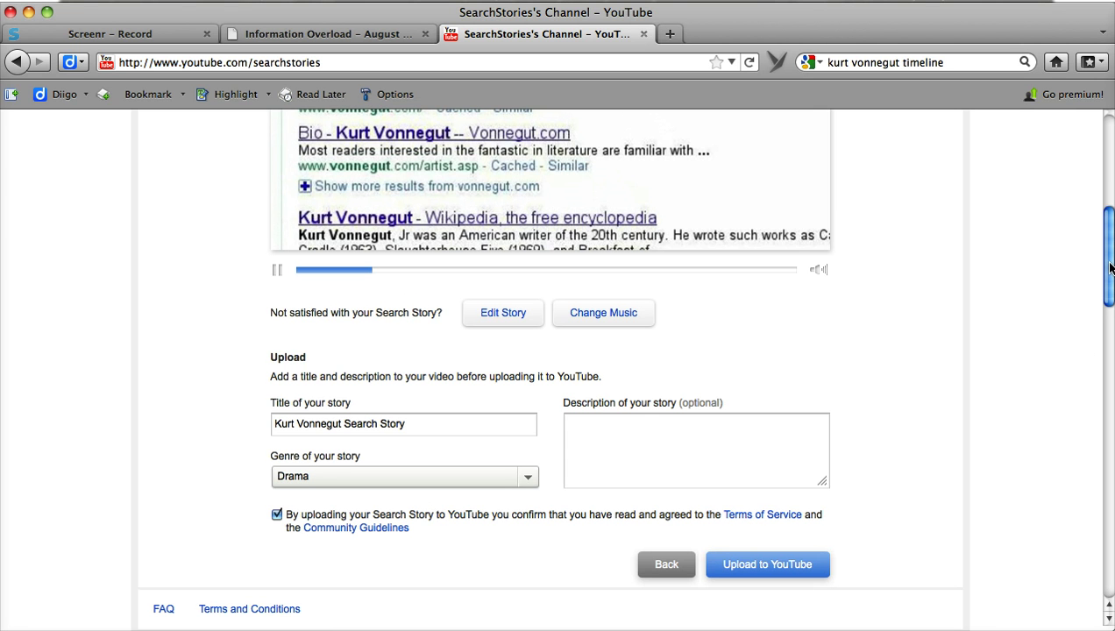
{"action": "left_click_drag", "start_coordinate": [1109, 267], "coordinate": [1102, 267]}
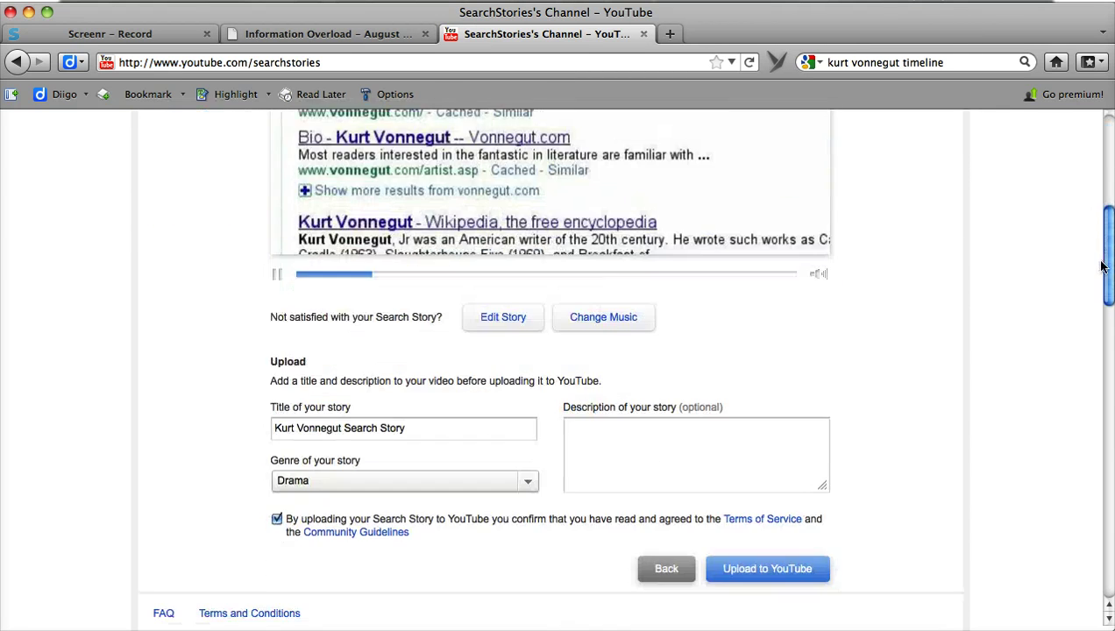
- Upload to YouTube, signing in with the account e-mail and password, and dismiss the remember-password prompt
{"action": "left_click", "coordinate": [786, 570]}
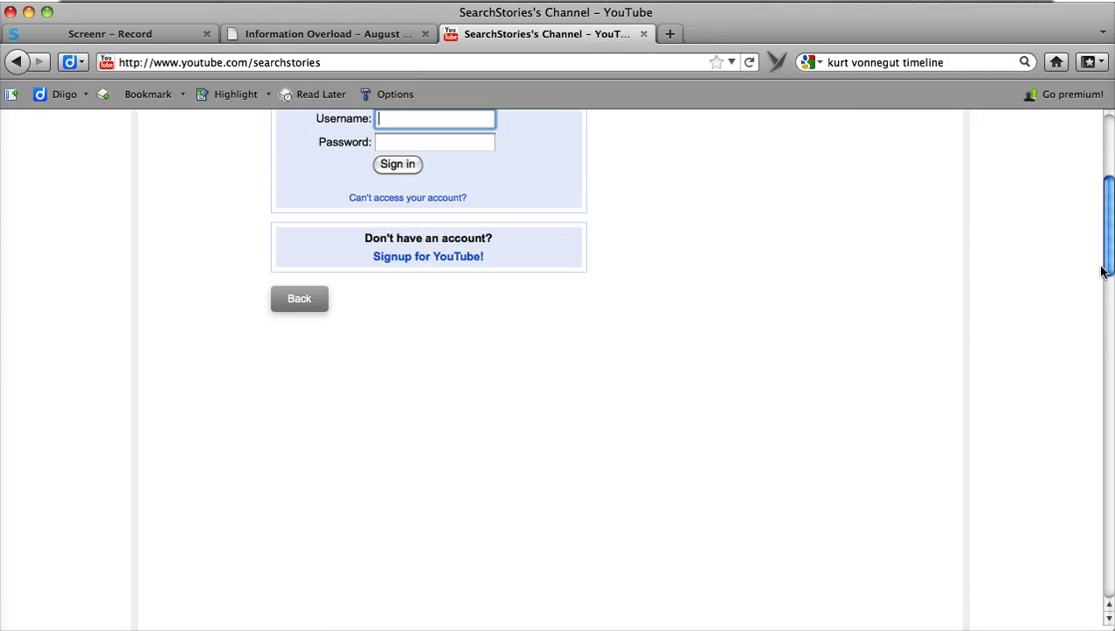
{"action": "left_click_drag", "start_coordinate": [1110, 247], "coordinate": [1110, 225]}
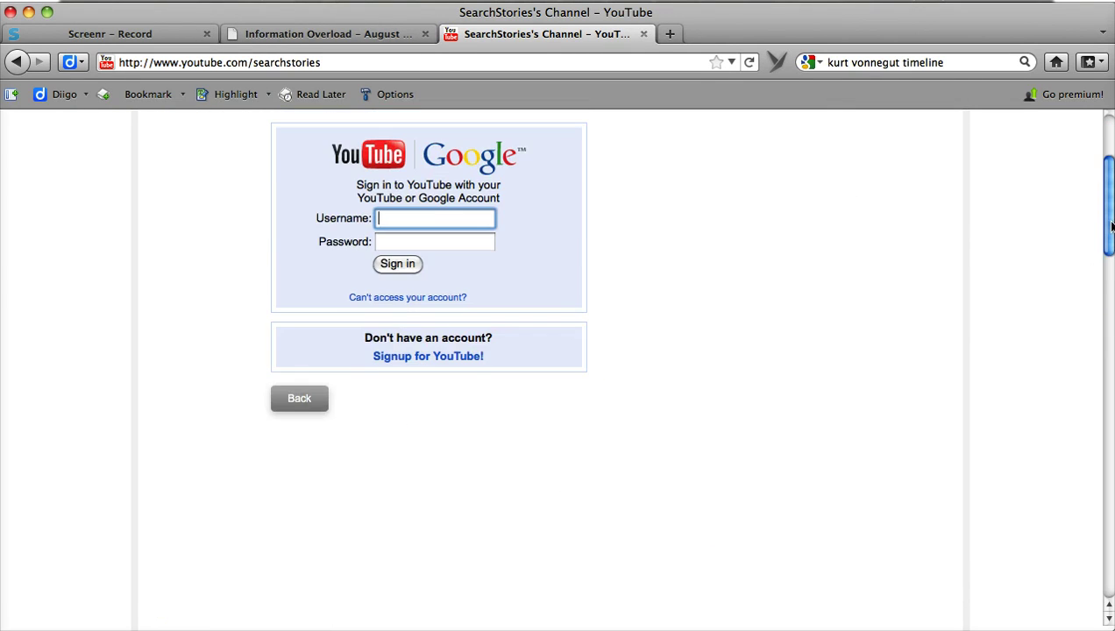
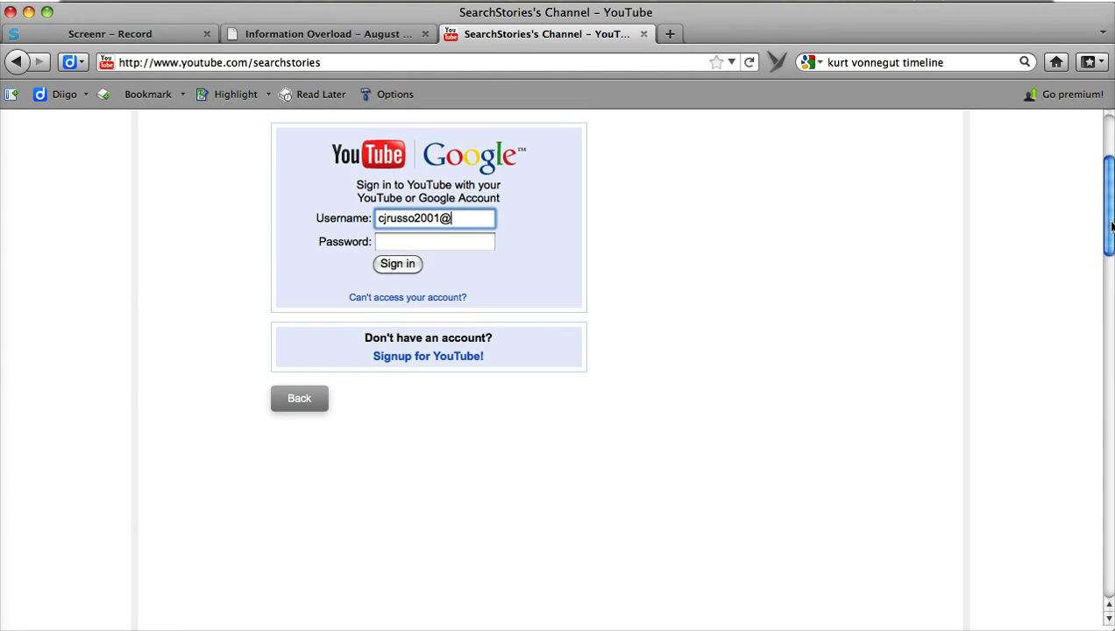
{"action": "key", "text": "Tab"}
{"action": "type", "text": "******"}
{"action": "left_click", "coordinate": [407, 265]}
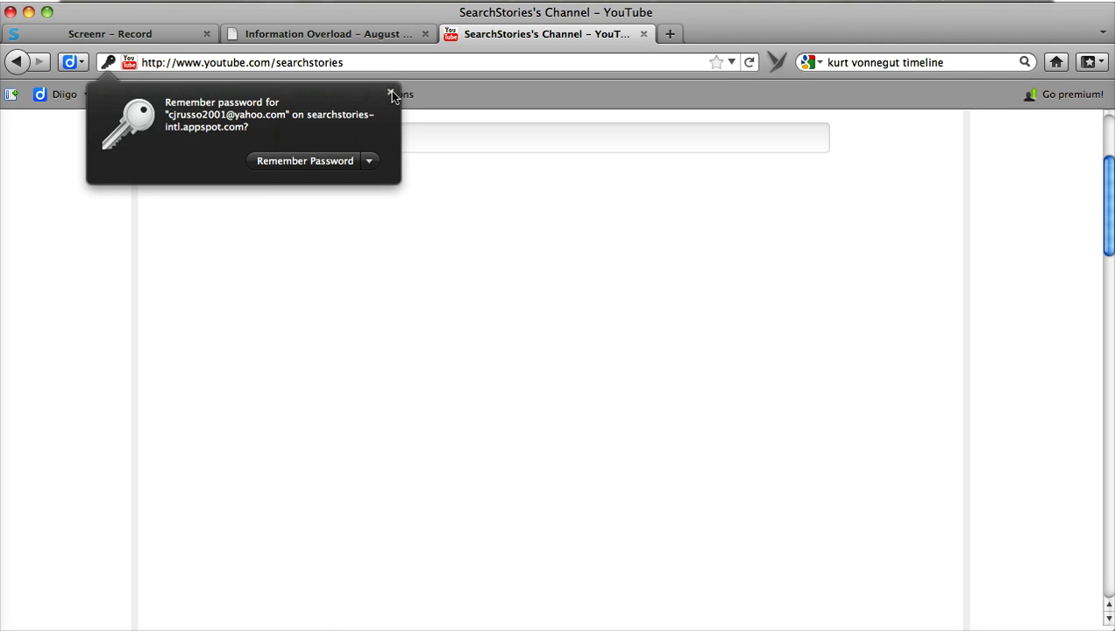
{"action": "left_click", "coordinate": [390, 93]}
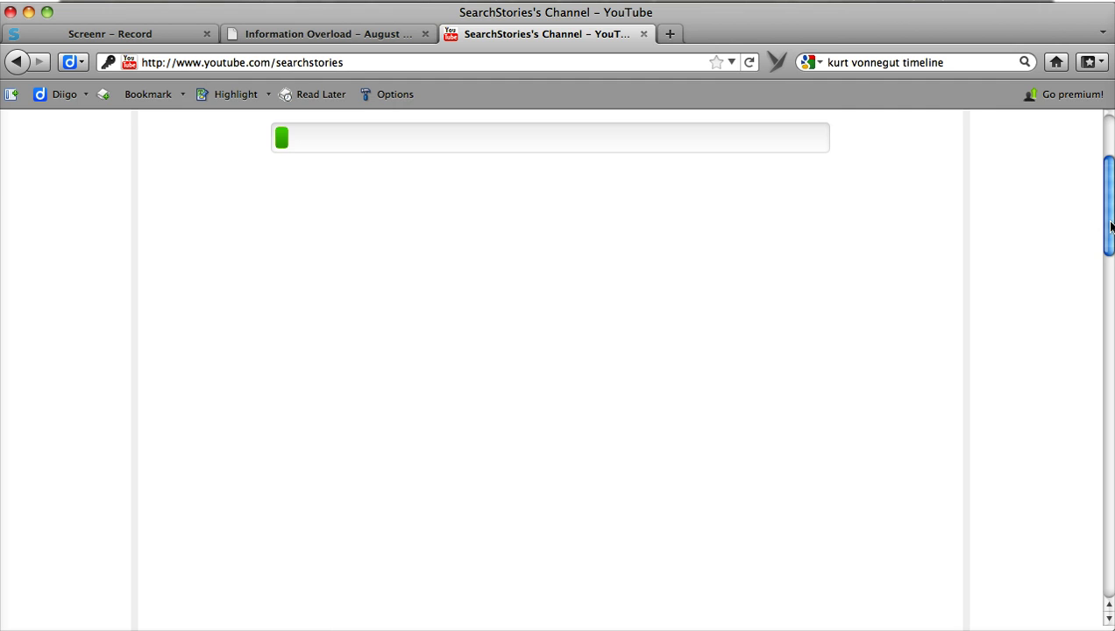